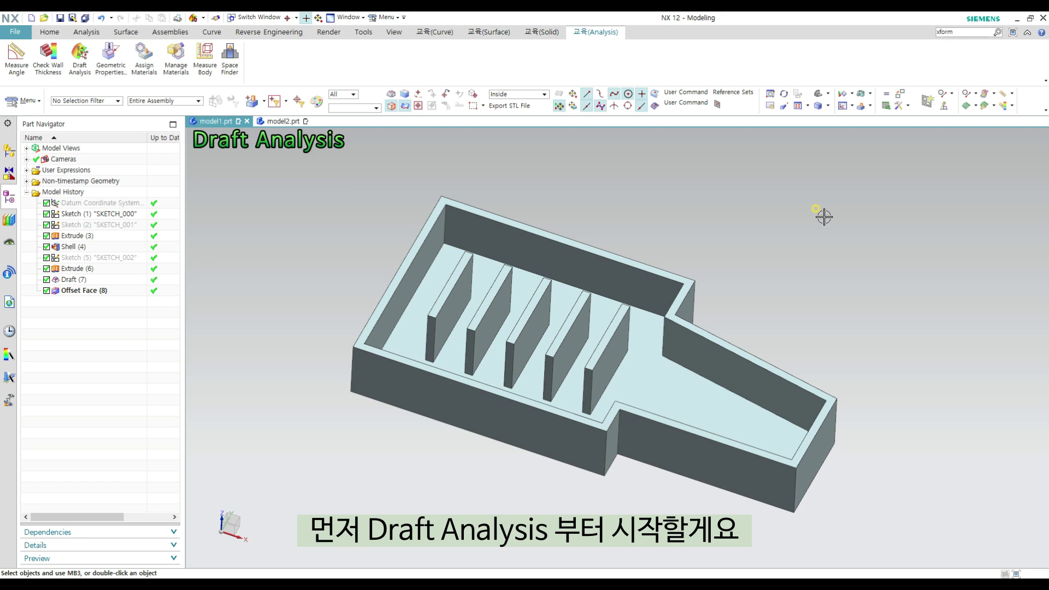
# Step: Start a Draft Analysis on all faces of the ribbed tray model
pyautogui.moveTo(812, 244); pyautogui.dragTo(807, 283, button='middle')
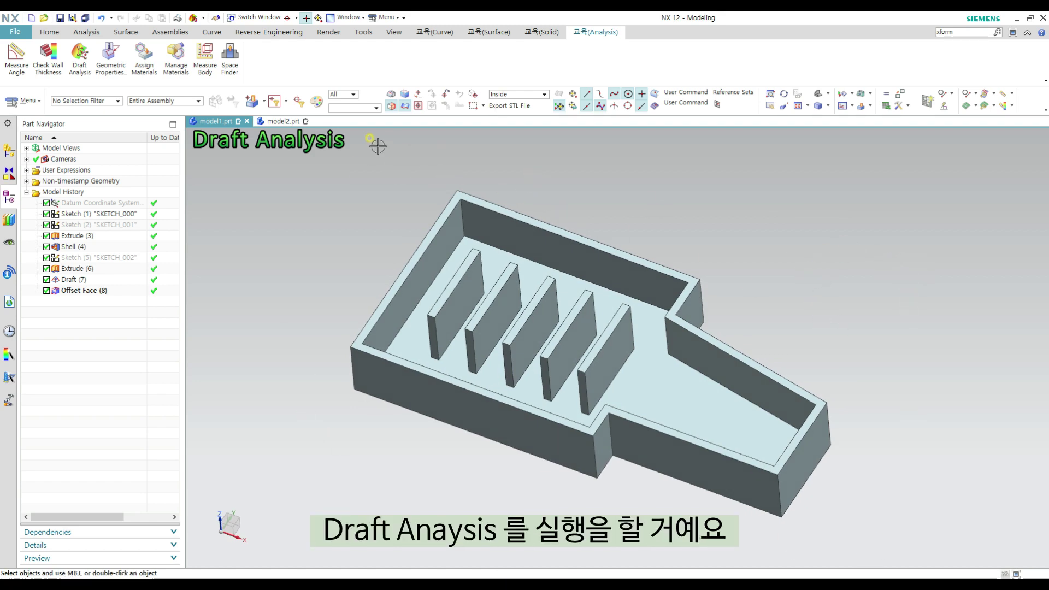
pyautogui.click(80, 57)
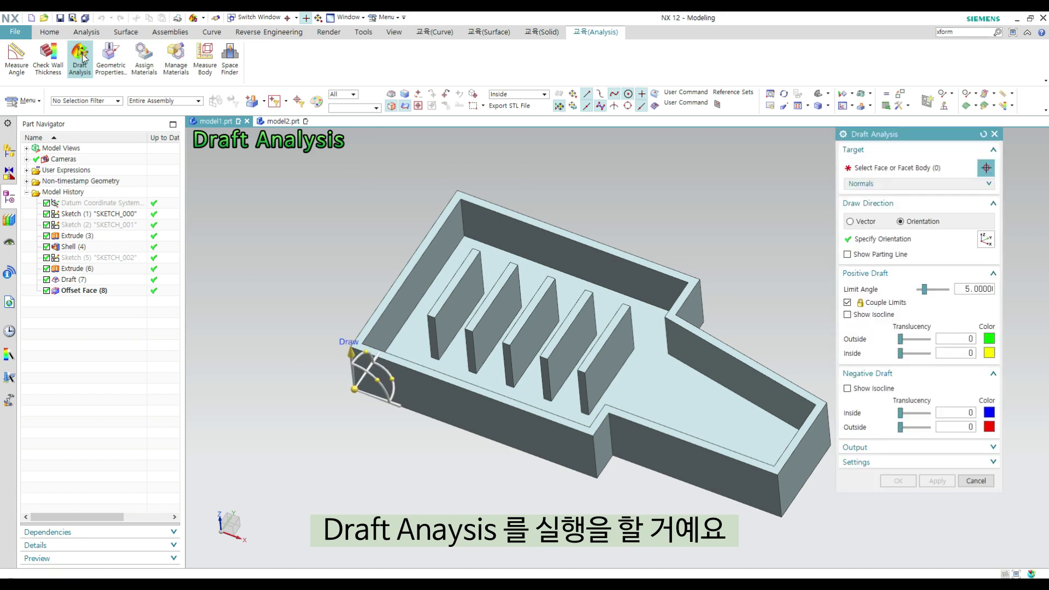
pyautogui.keyDown('shift'); pyautogui.moveTo(715, 318); pyautogui.dragTo(690, 314, button='middle'); pyautogui.keyUp('shift')
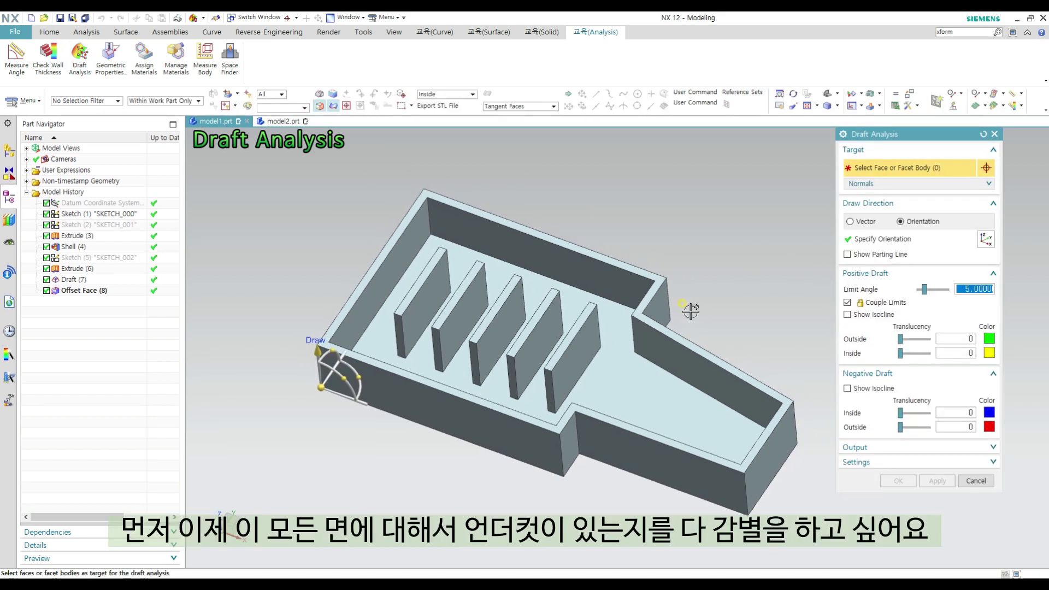
pyautogui.moveTo(612, 266); pyautogui.dragTo(500, 279, button='middle')
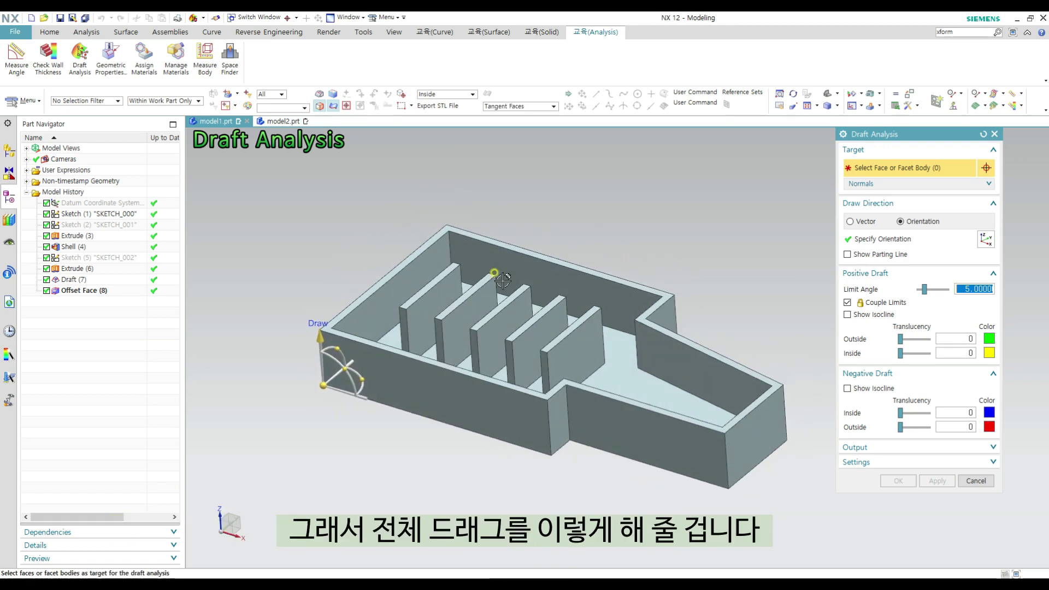
pyautogui.moveTo(289, 182); pyautogui.dragTo(821, 530)
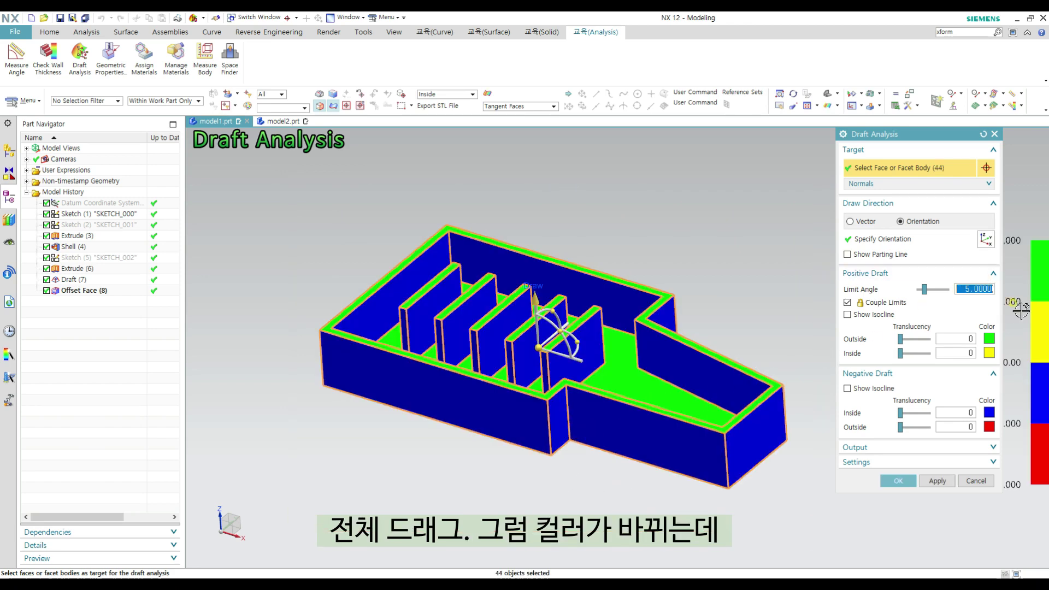
pyautogui.moveTo(913, 136); pyautogui.dragTo(896, 147)
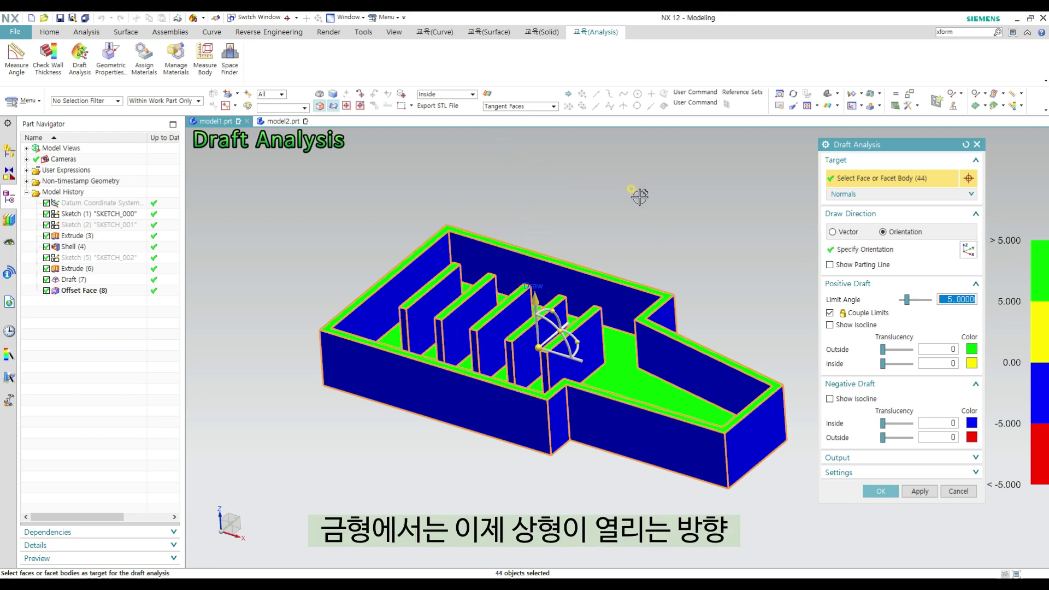
# Step: Define the draft analysis draw direction as a vector along the positive Z axis
pyautogui.click(847, 234)
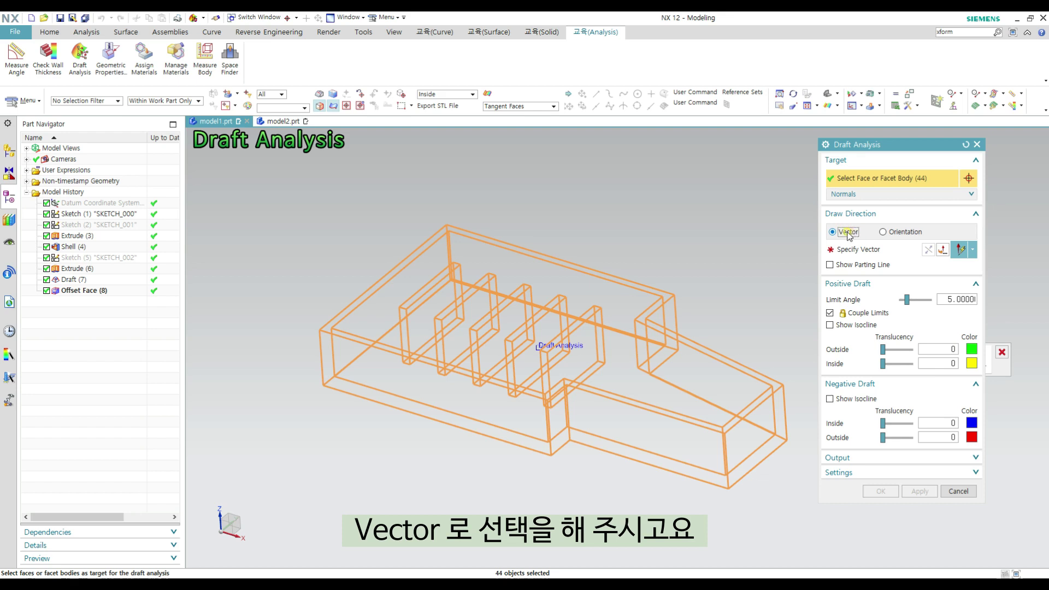
pyautogui.click(874, 248)
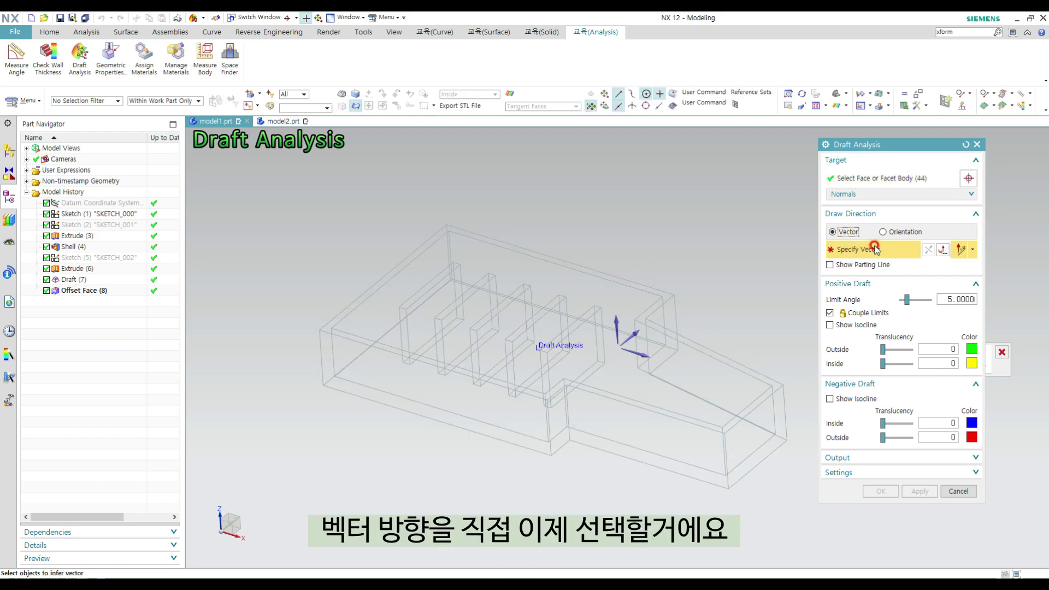
pyautogui.click(615, 318)
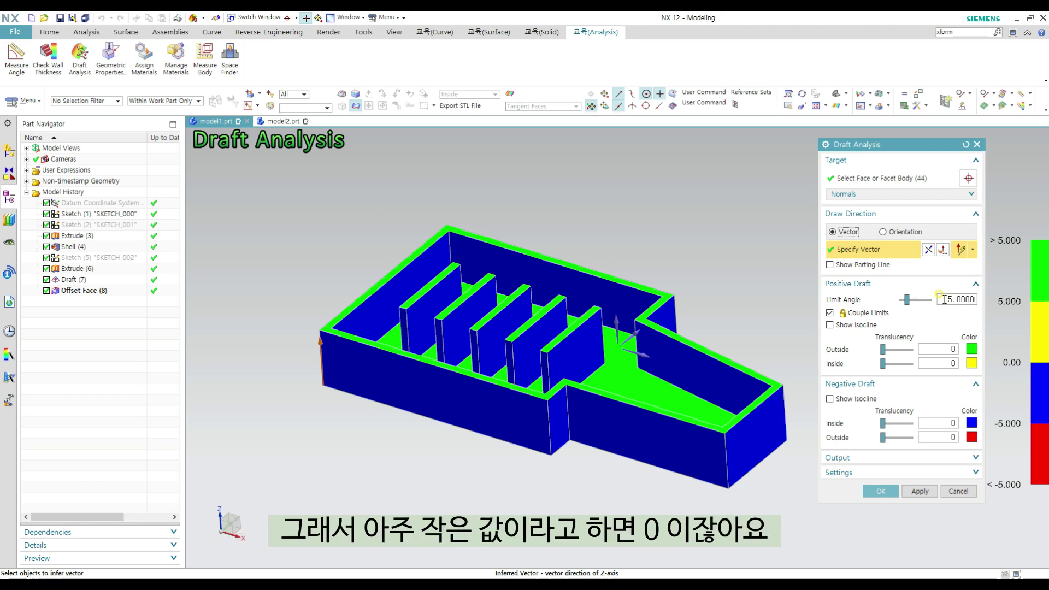
# Step: Set the positive draft limit angle to 0 and check the ribs for undercut faces
pyautogui.doubleClick(944, 299)
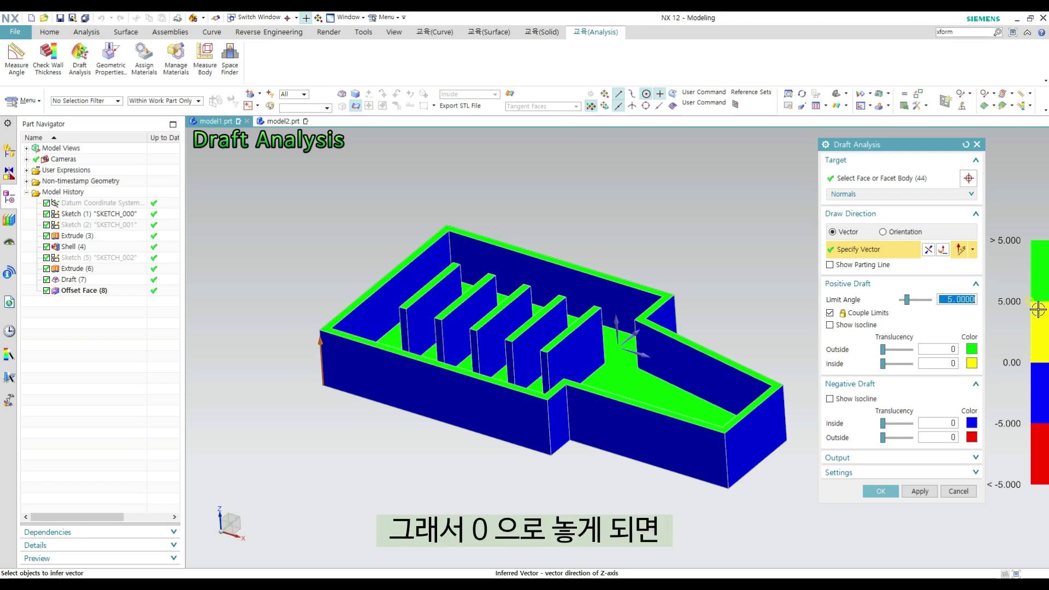
pyautogui.write('0')
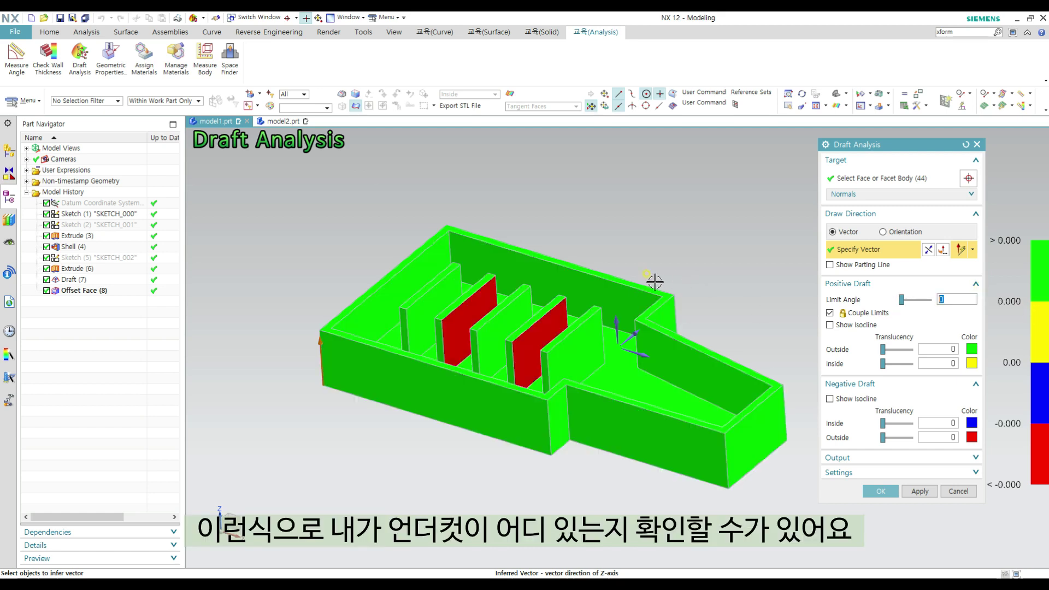
pyautogui.moveTo(530, 279); pyautogui.dragTo(496, 276, button='middle')
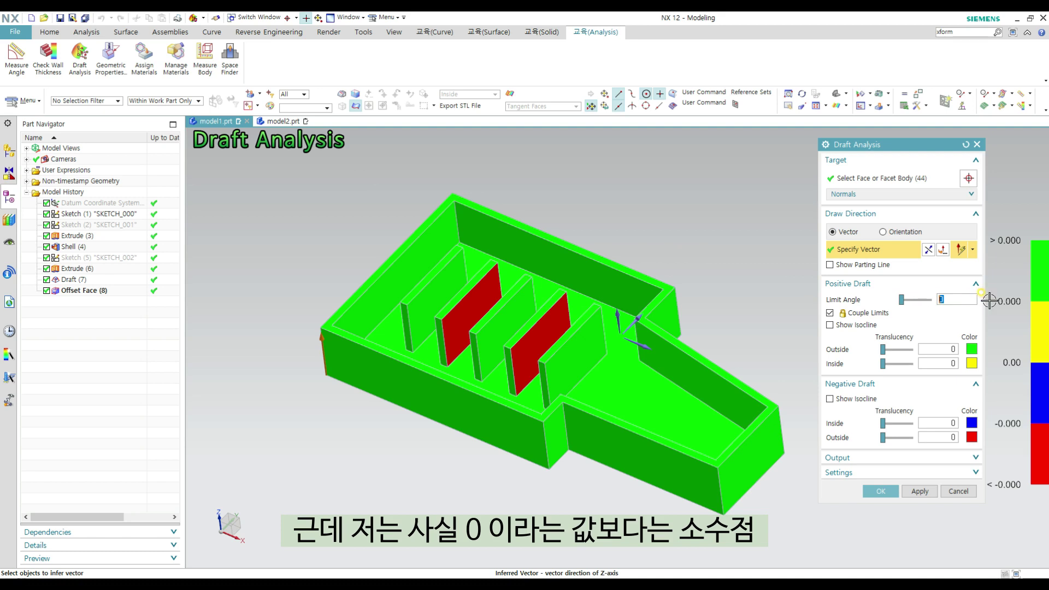
# Step: Set the positive draft limit angle to 0.0001 to tell vertical walls from drafted faces
pyautogui.write('0.000')
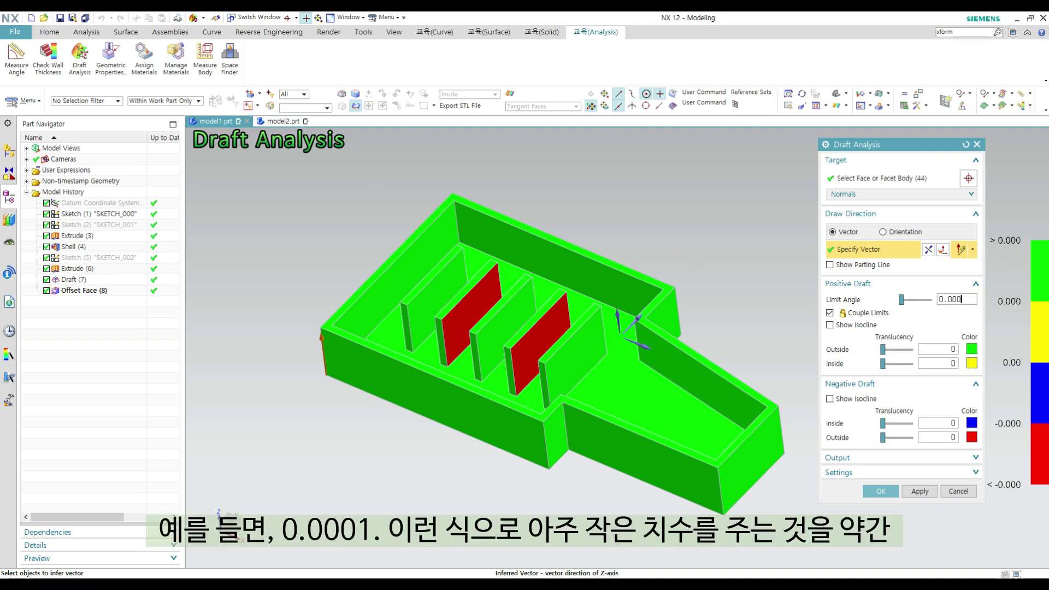
pyautogui.write('1')
pyautogui.press('Return')
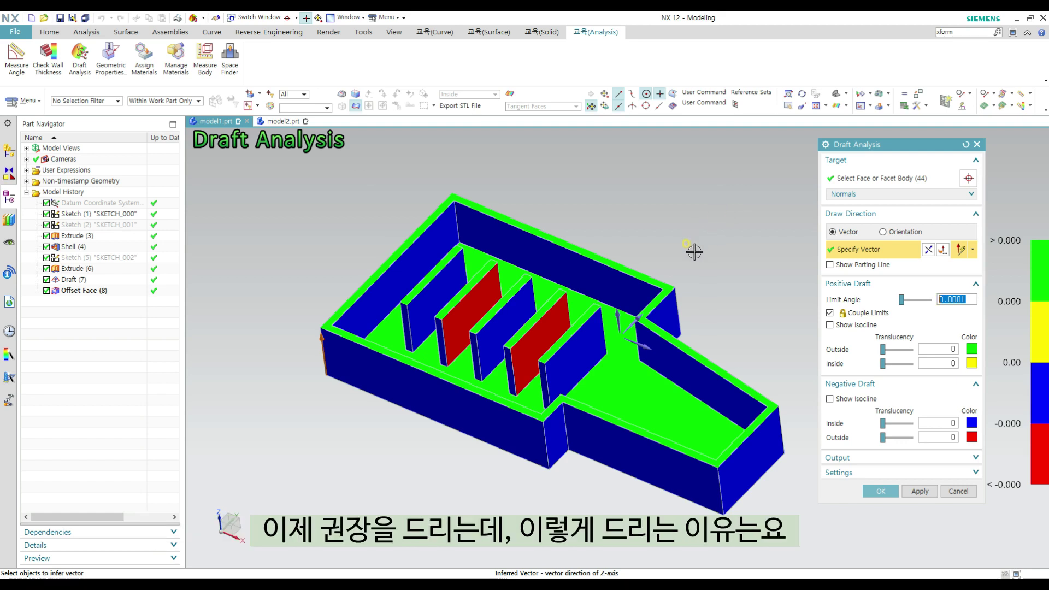
pyautogui.moveTo(693, 248); pyautogui.dragTo(723, 277, button='middle')
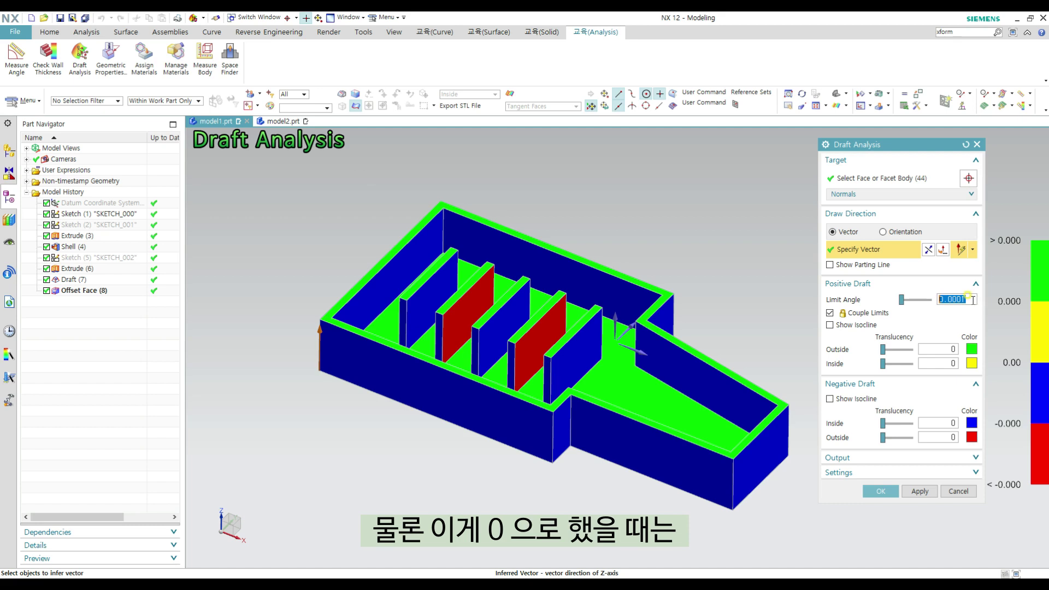
# Step: Alternate the limit angle between 0 and 0.0001 to compare the face colouring, ending at 0.0001
pyautogui.write('0')
pyautogui.press('Return')
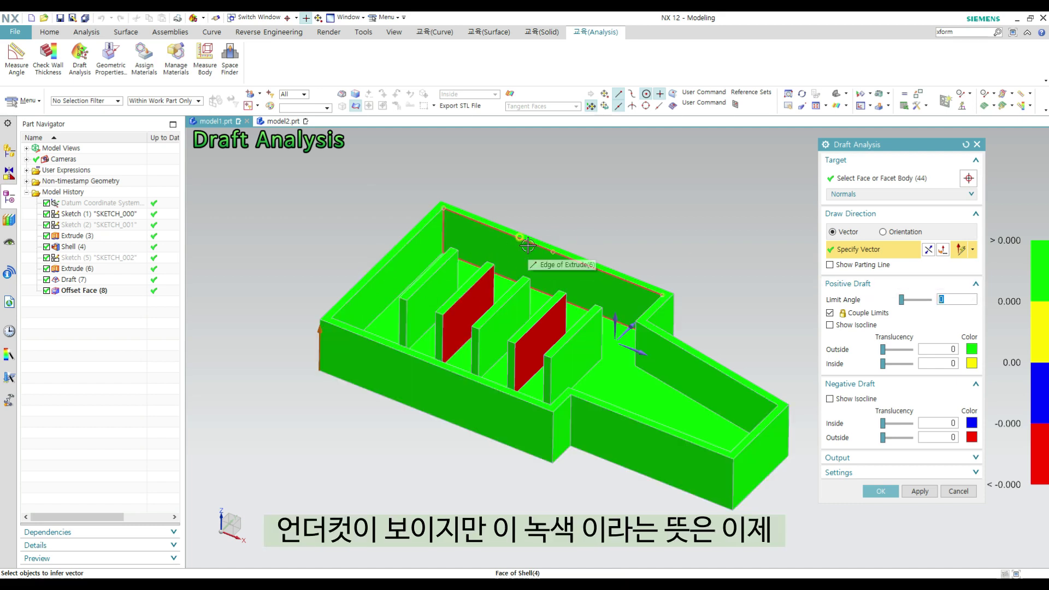
pyautogui.moveTo(576, 215); pyautogui.dragTo(594, 221, button='middle')
pyautogui.moveTo(593, 222); pyautogui.dragTo(557, 201, button='middle')
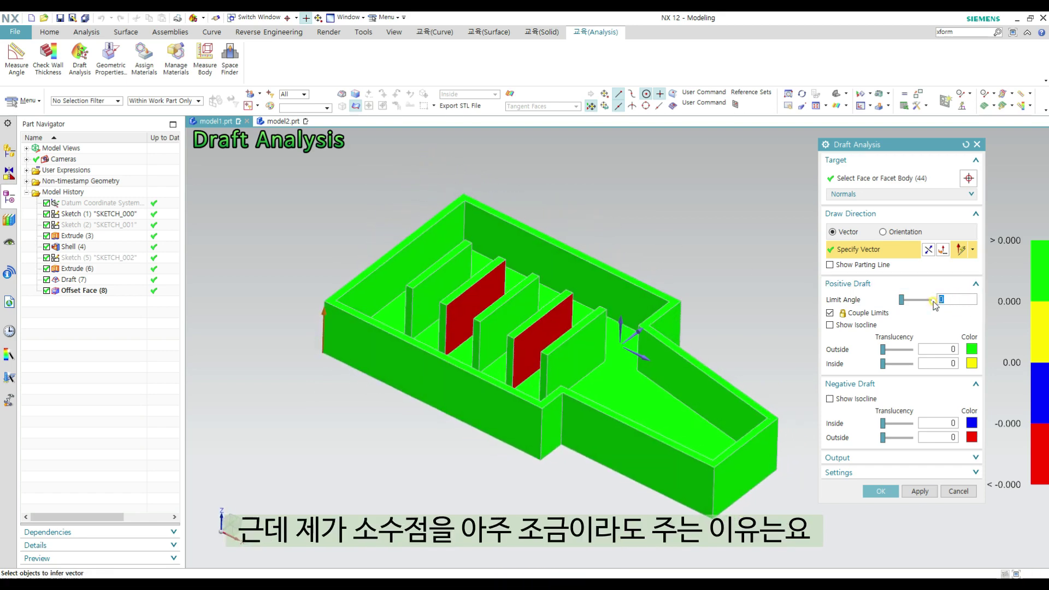
pyautogui.press('Return')
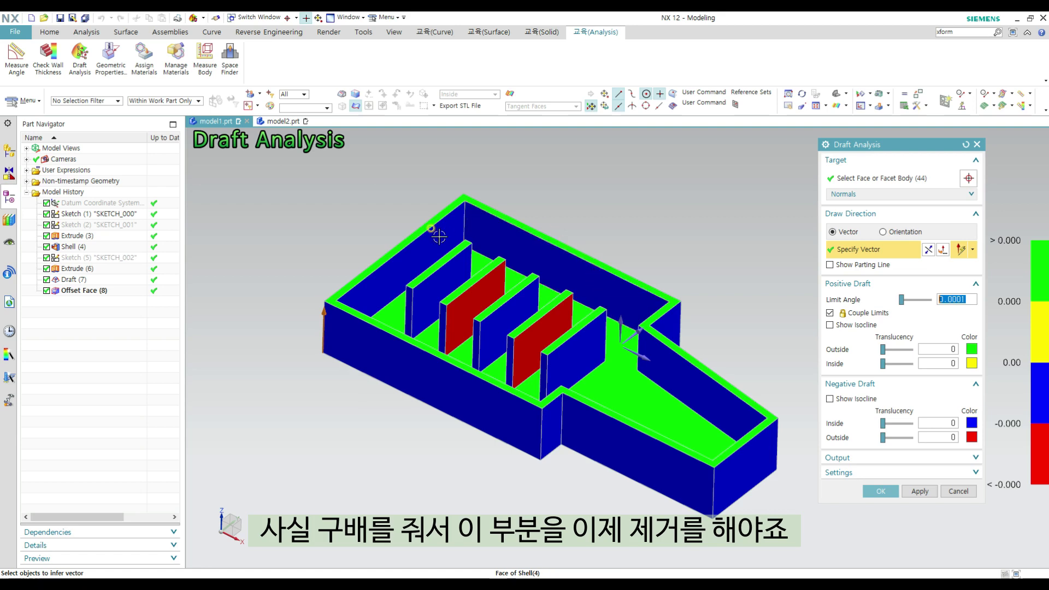
pyautogui.moveTo(435, 269); pyautogui.dragTo(424, 303, button='middle')
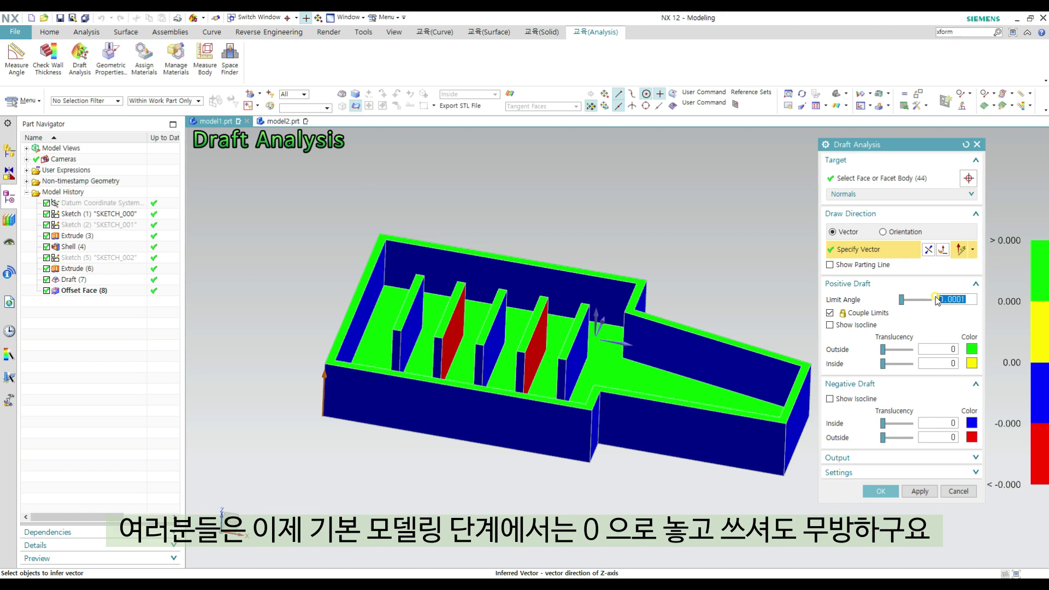
pyautogui.press('Return')
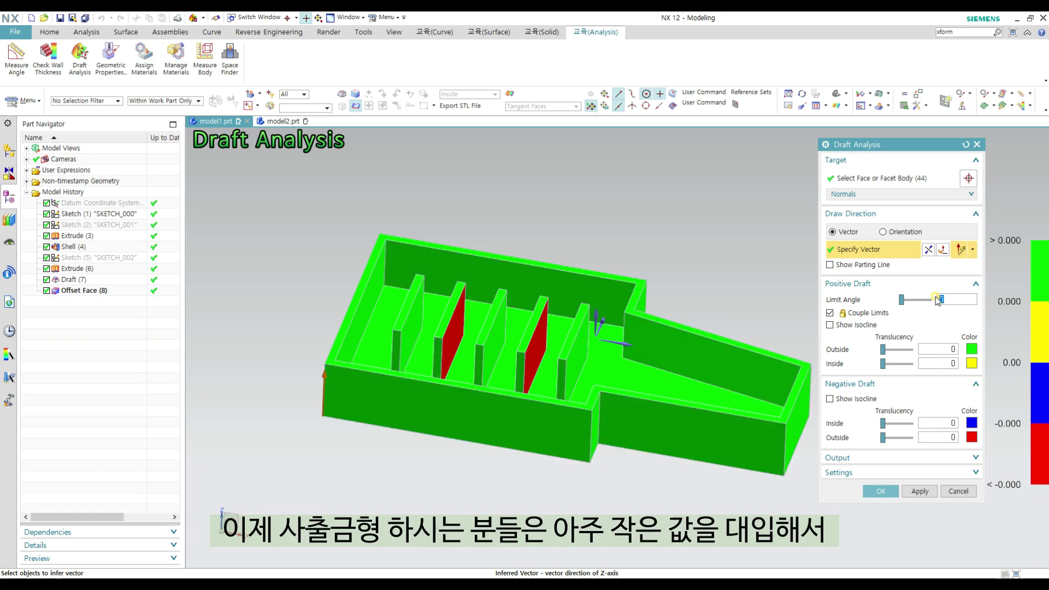
pyautogui.write('0.0001')
pyautogui.press('Return')
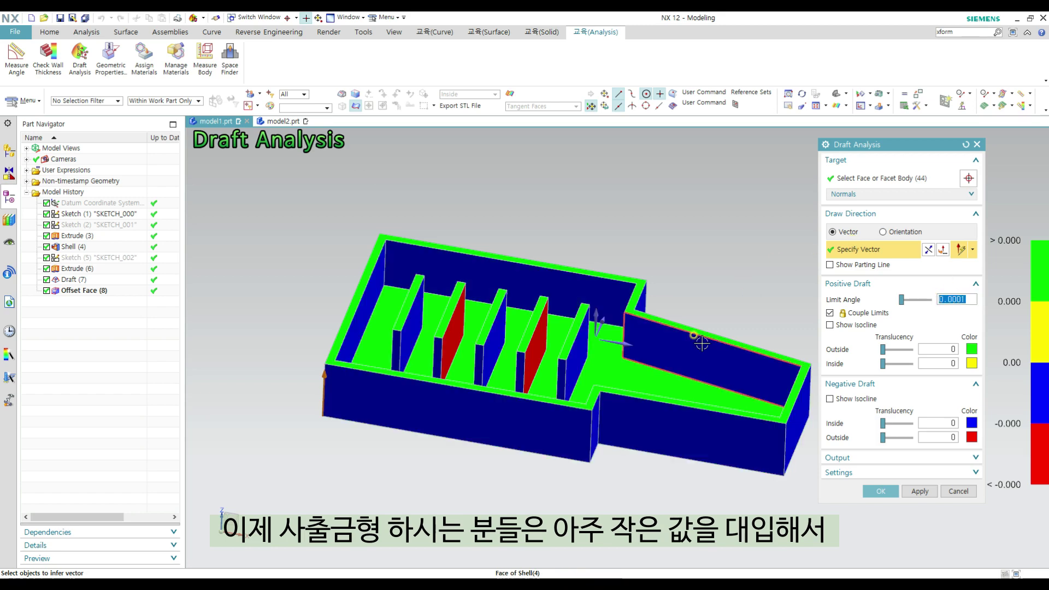
# Step: Examine the ribs, walls and underside of the tray for undercut faces, and close the draft analysis without applying it
pyautogui.moveTo(702, 297); pyautogui.dragTo(626, 350, button='middle')
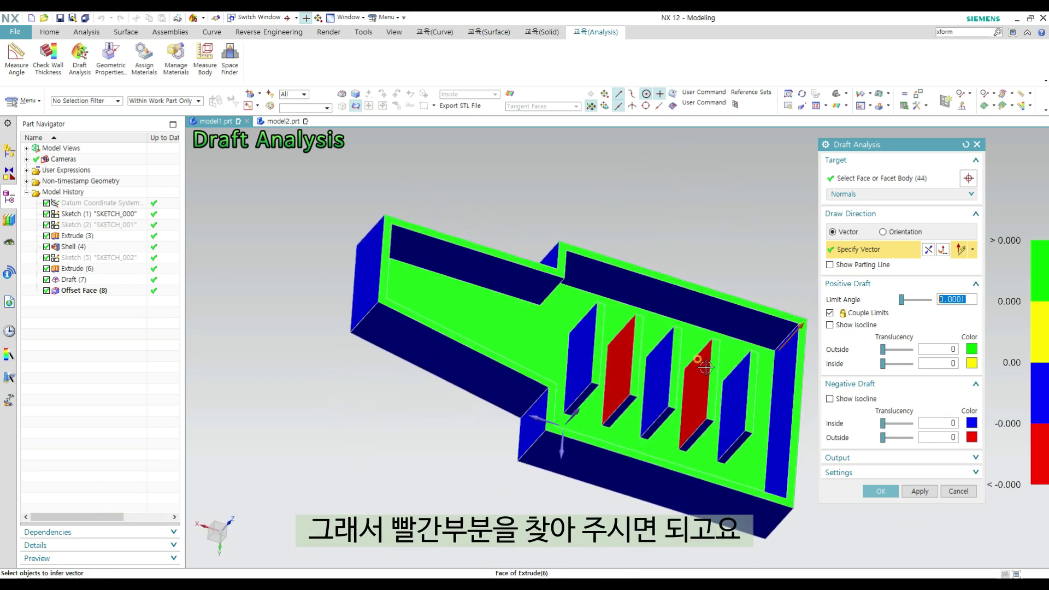
pyautogui.moveTo(703, 363); pyautogui.dragTo(605, 286, button='middle')
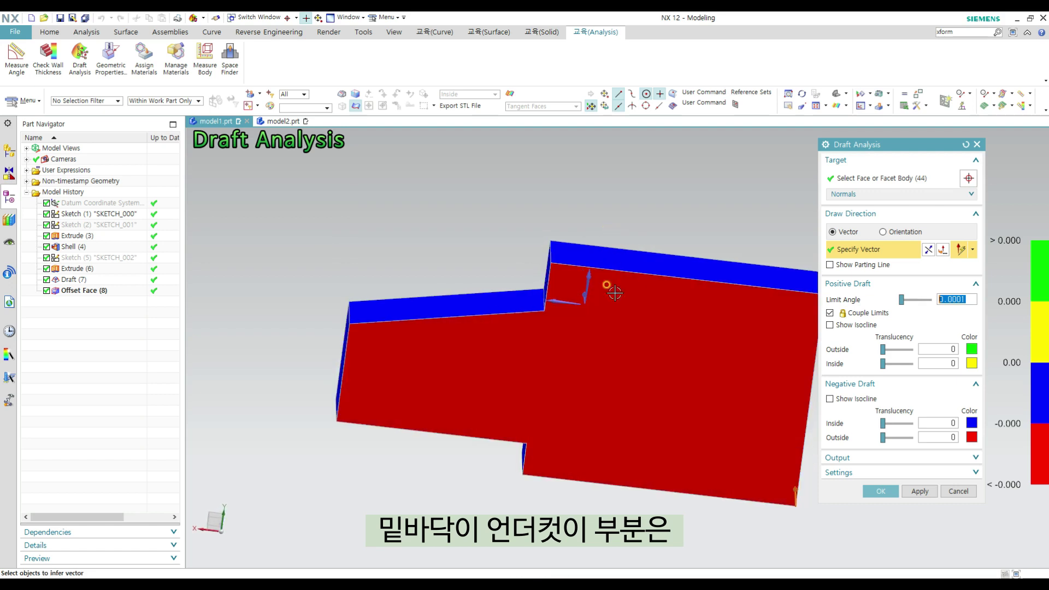
pyautogui.moveTo(613, 232); pyautogui.dragTo(624, 358, button='middle')
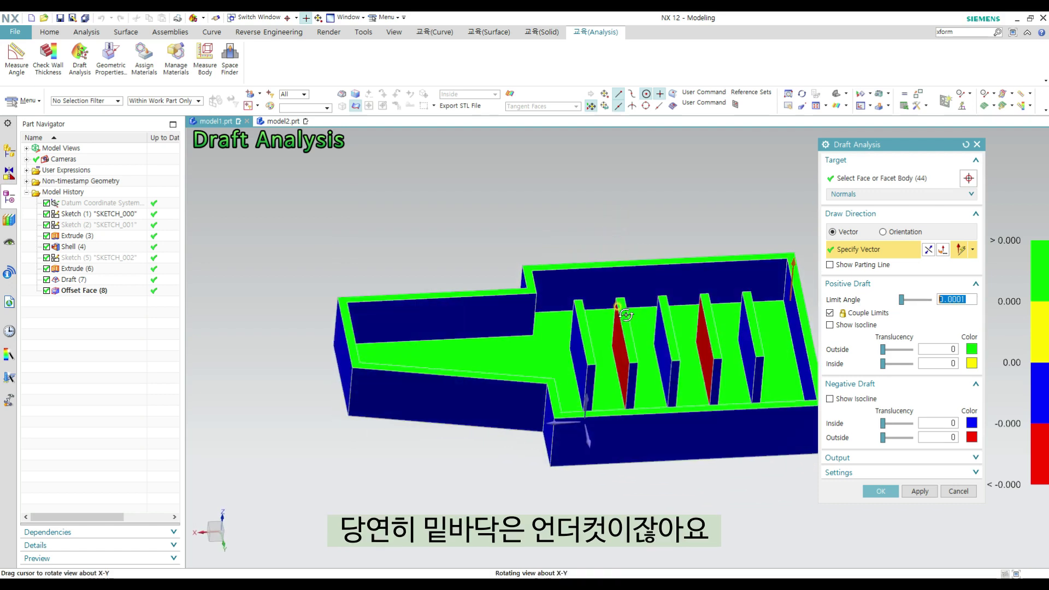
pyautogui.moveTo(610, 411); pyautogui.dragTo(563, 352, button='middle')
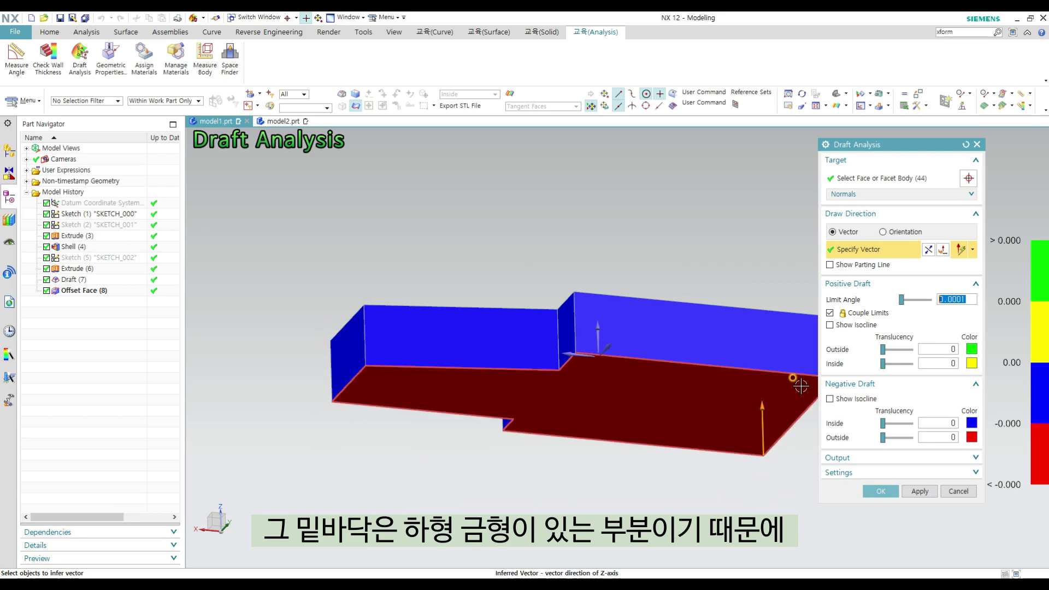
pyautogui.moveTo(702, 267); pyautogui.dragTo(592, 387, button='middle')
pyautogui.moveTo(576, 213); pyautogui.dragTo(699, 385, button='middle')
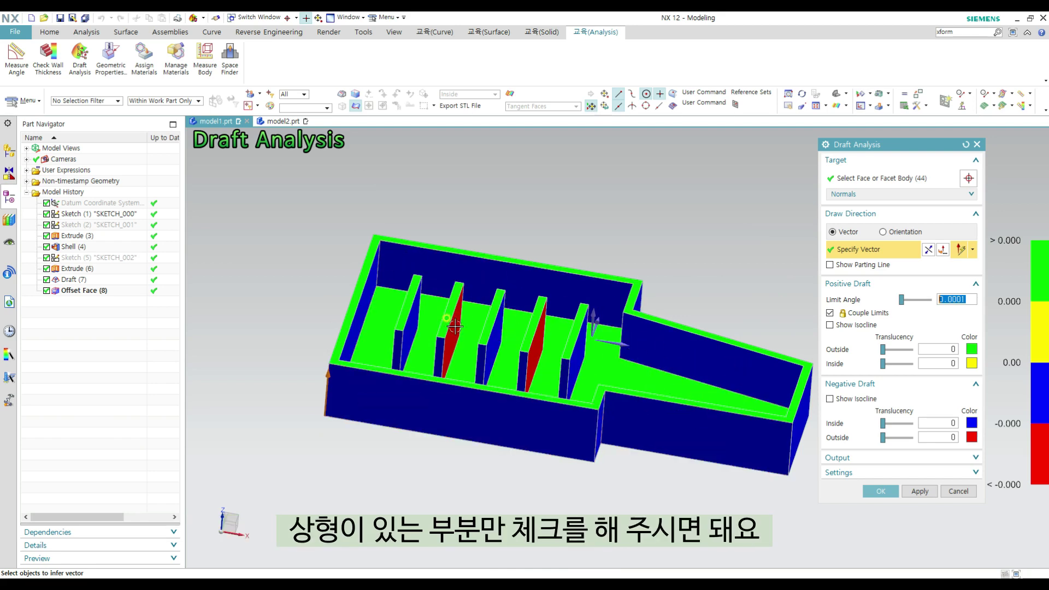
pyautogui.moveTo(584, 307); pyautogui.dragTo(601, 372, button='middle')
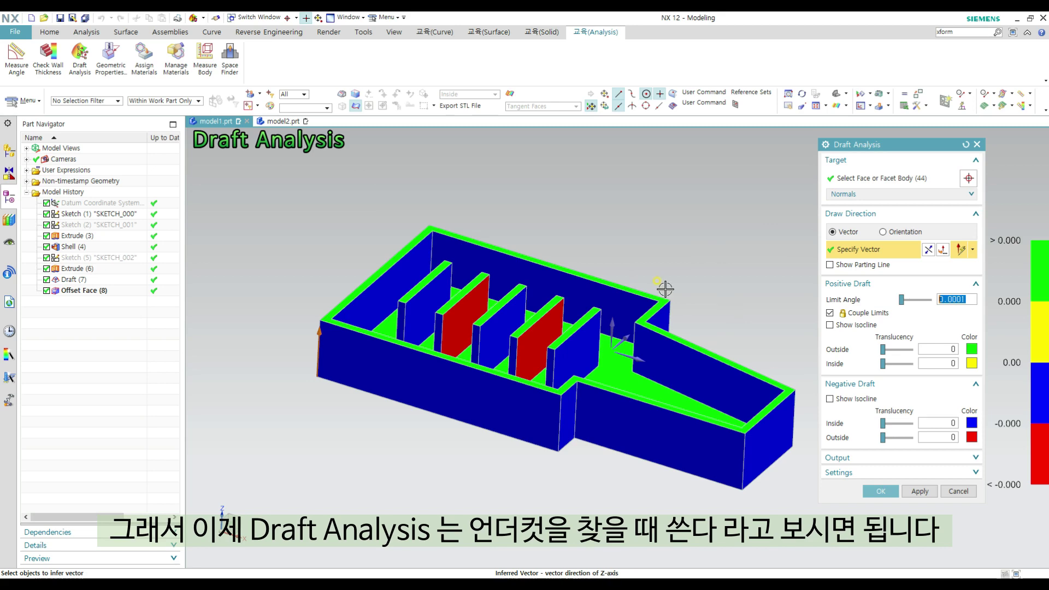
pyautogui.press('Escape')
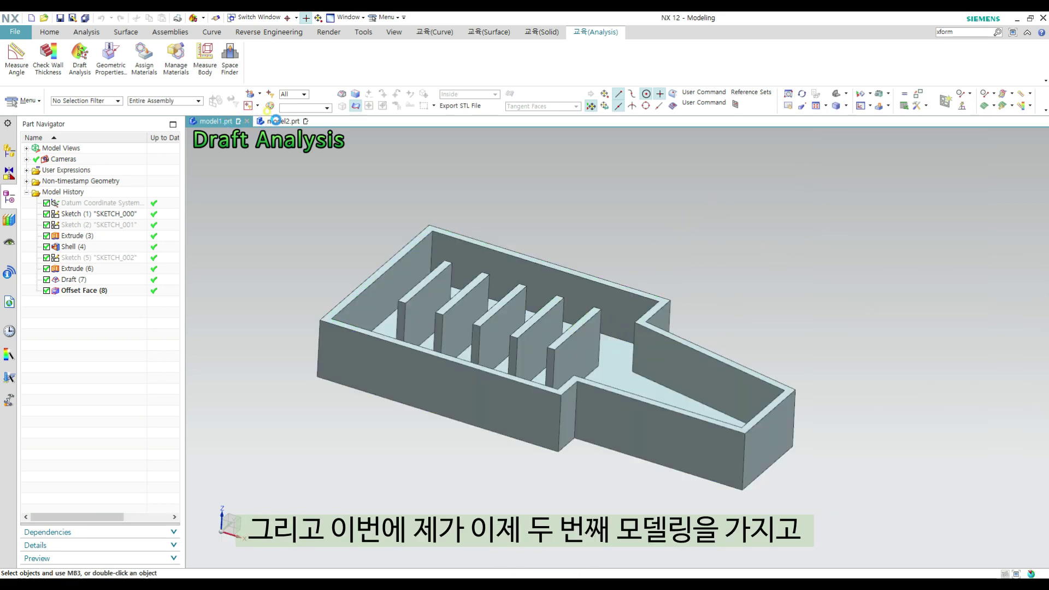
# Step: Switch to model2.prt and inspect the front corner's blend face with dynamic Geometric Properties
pyautogui.click(278, 121)
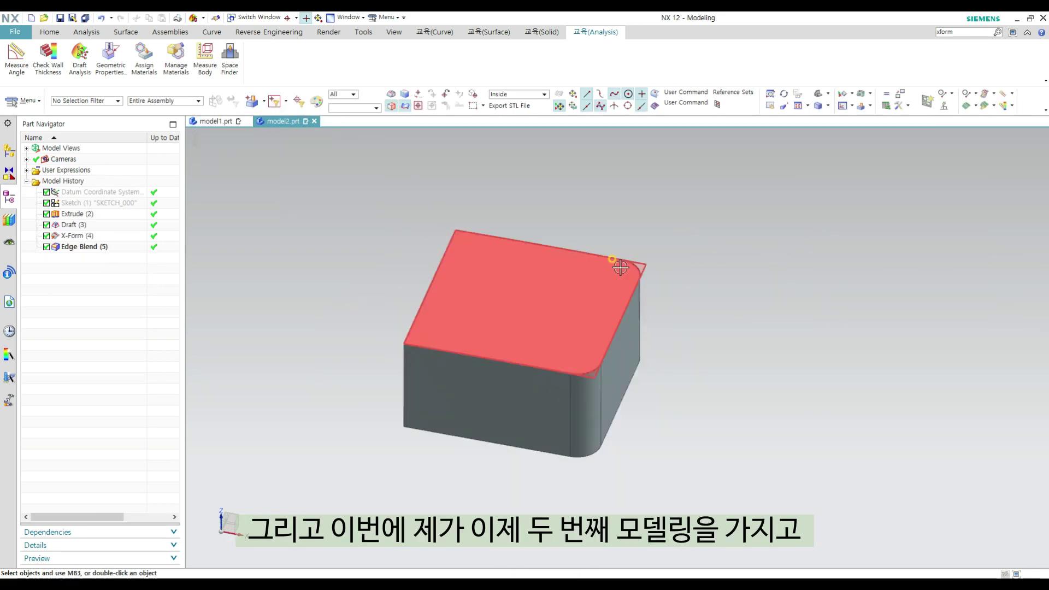
pyautogui.moveTo(658, 273); pyautogui.dragTo(669, 254, button='middle')
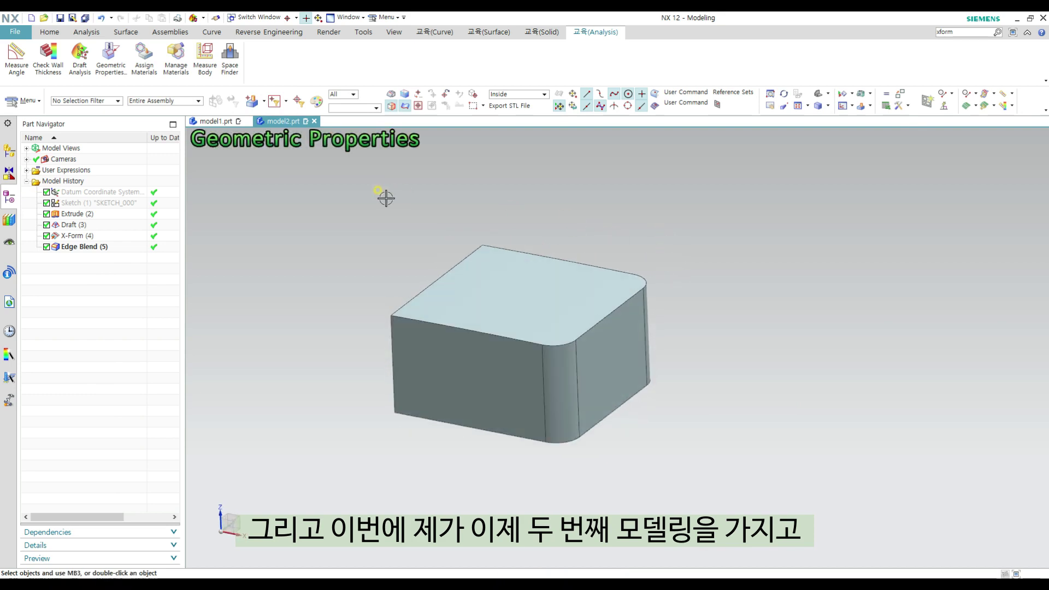
pyautogui.click(112, 55)
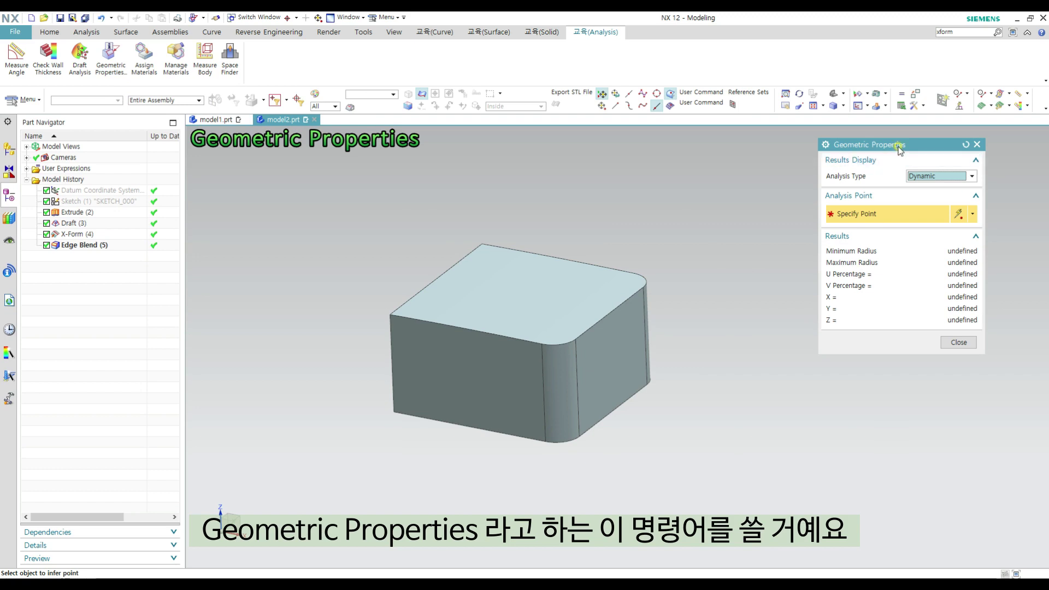
pyautogui.moveTo(894, 146); pyautogui.dragTo(898, 185)
pyautogui.keyDown('shift'); pyautogui.moveTo(731, 320); pyautogui.dragTo(753, 349, button='middle'); pyautogui.keyUp('shift')
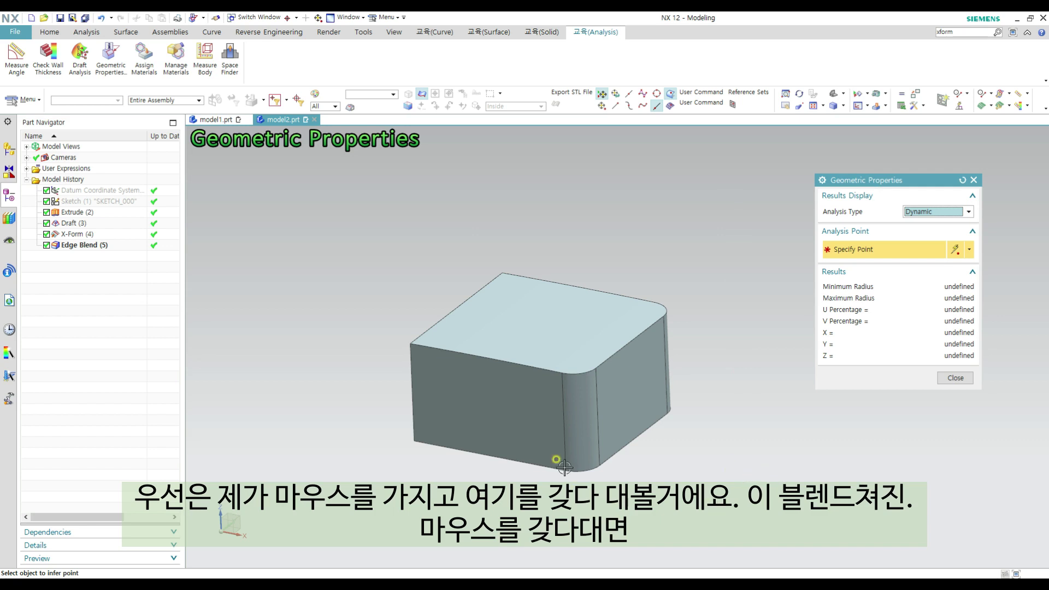
pyautogui.moveTo(581, 404)
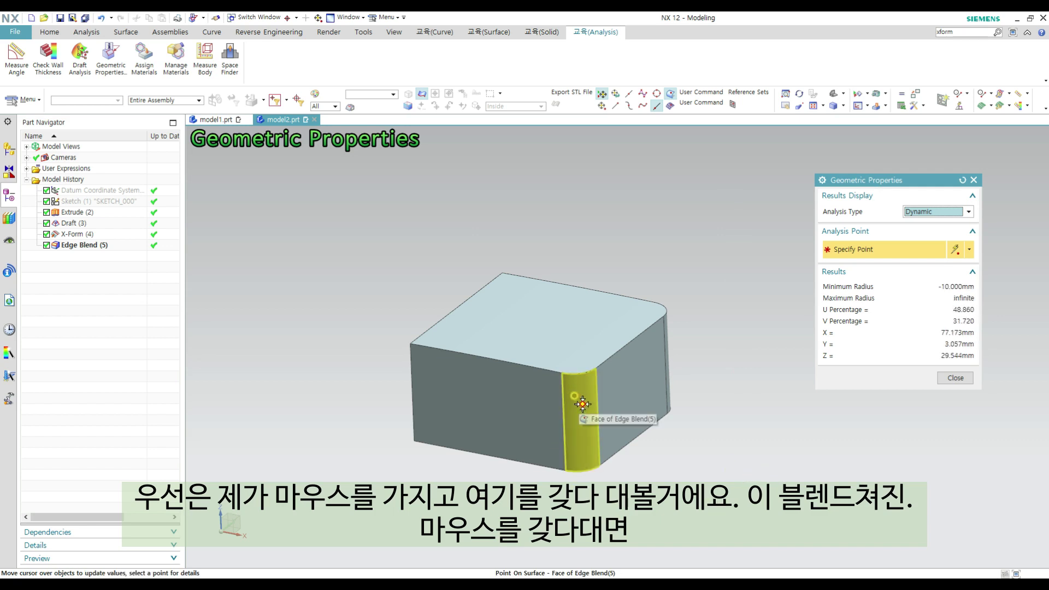